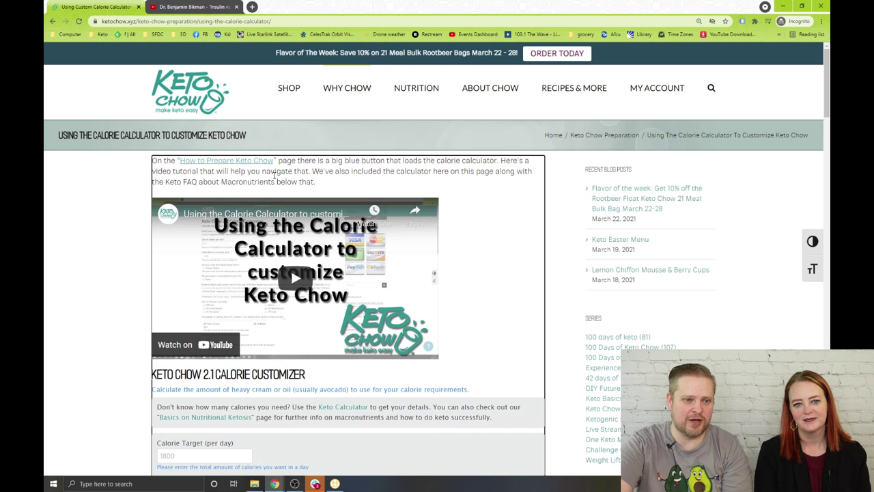
Go to the How to Prepare Keto Chow page and open its Custom Calorie Calculator.
drag(290, 198, 432, 199)
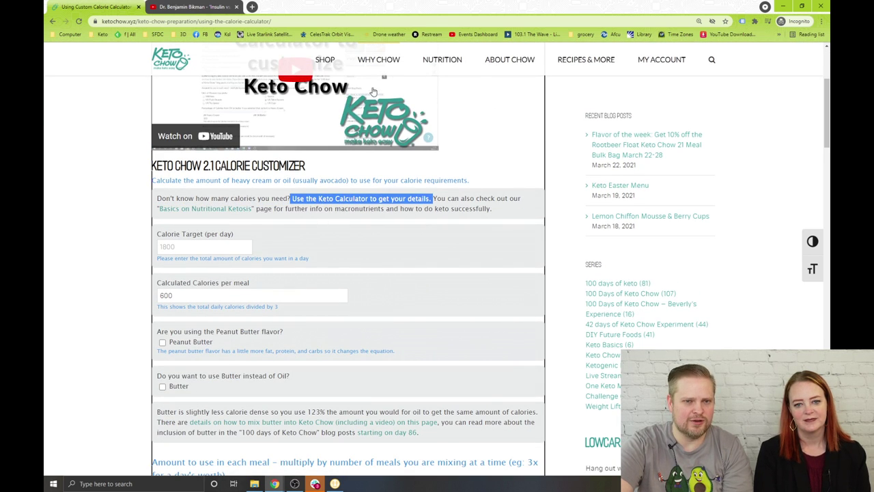
mouse_move(379, 63)
click(388, 137)
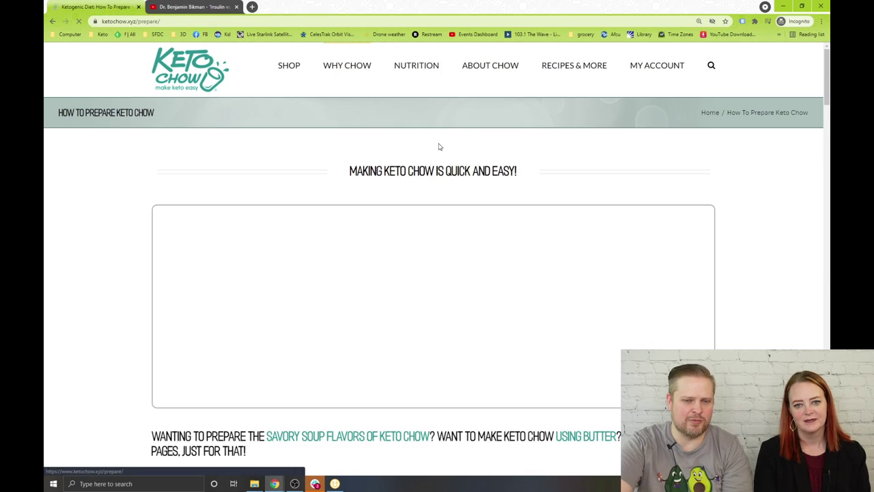
scroll(228, 256, down, 5)
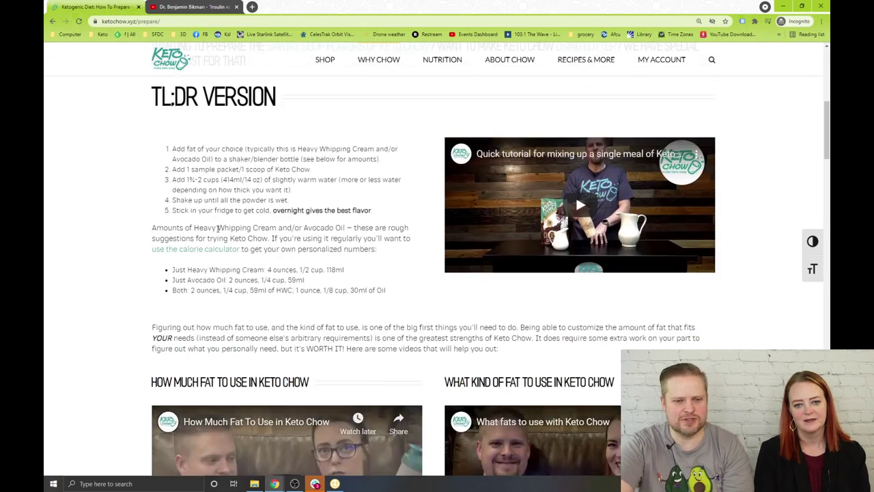
scroll(218, 229, down, 10)
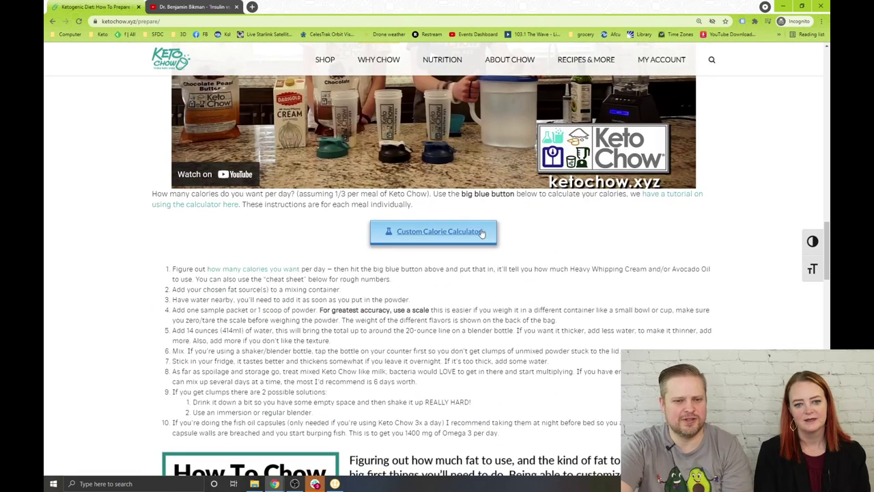
click(449, 235)
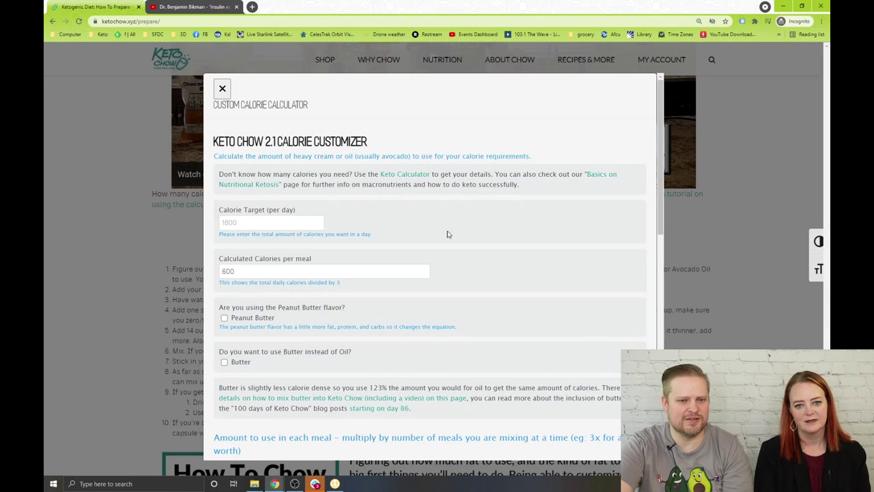
Open the Keto Calculator linked in the calorie customizer and close the YouTube video page.
click(393, 174)
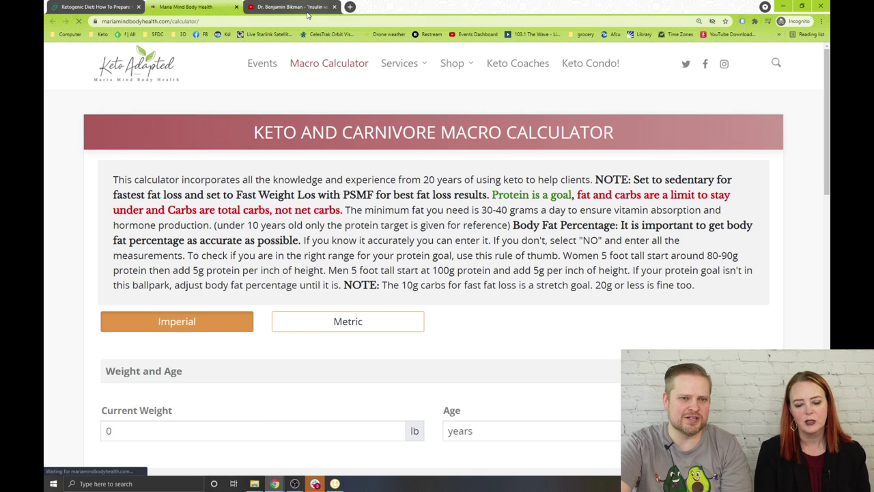
middle_click(307, 9)
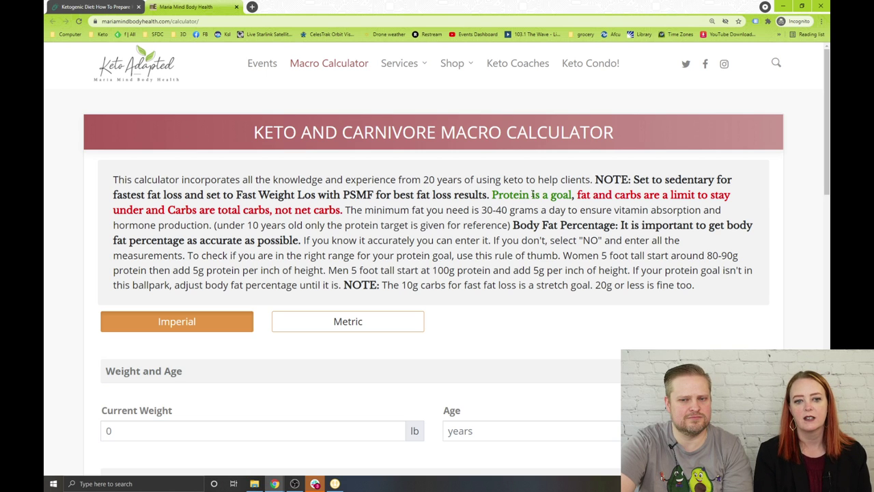
Enter a current weight of 175 lb and an age of 50 years in the macro calculator.
scroll(445, 237, down, 3)
scroll(342, 225, down, 1)
click(203, 200)
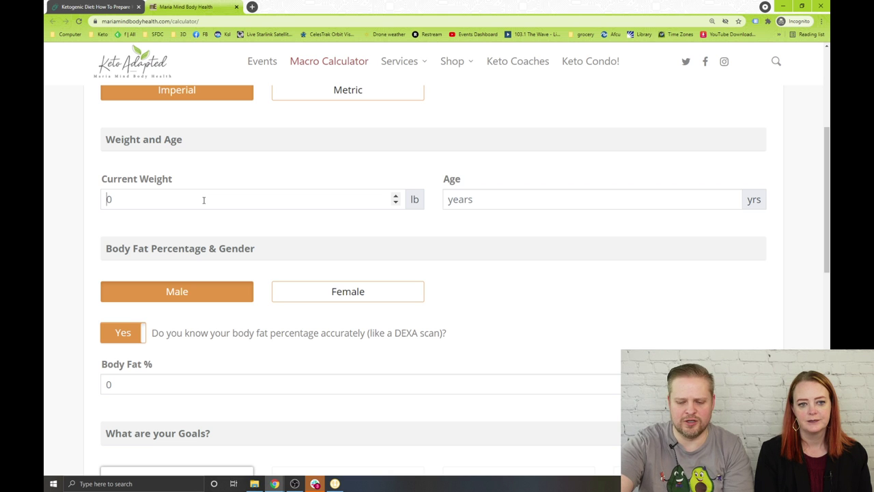
text(15)
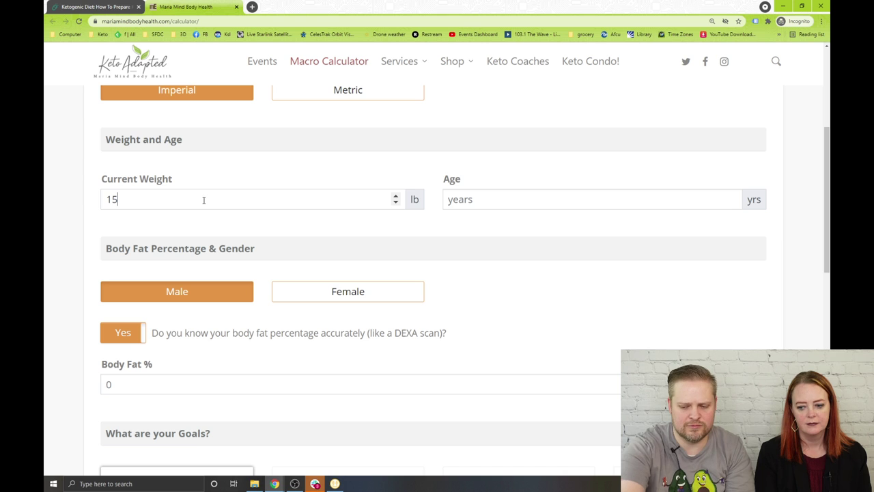
text(0)
drag(203, 198, 44, 211)
text(175)
click(519, 195)
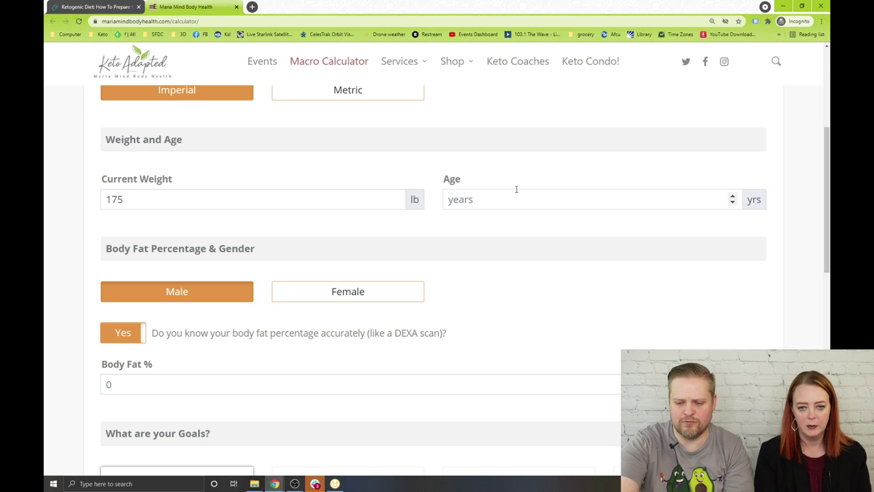
text(50)
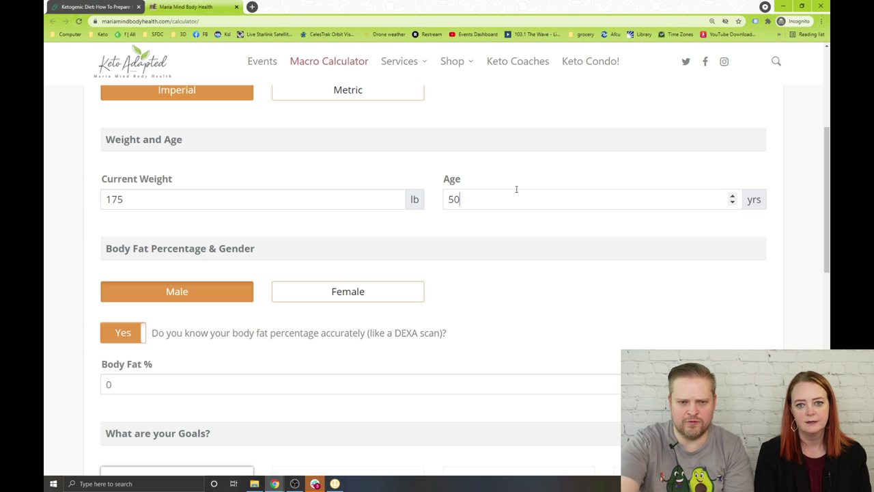
Set the gender to Female and answer No to knowing the body fat percentage accurately.
click(355, 295)
scroll(427, 259, down, 2)
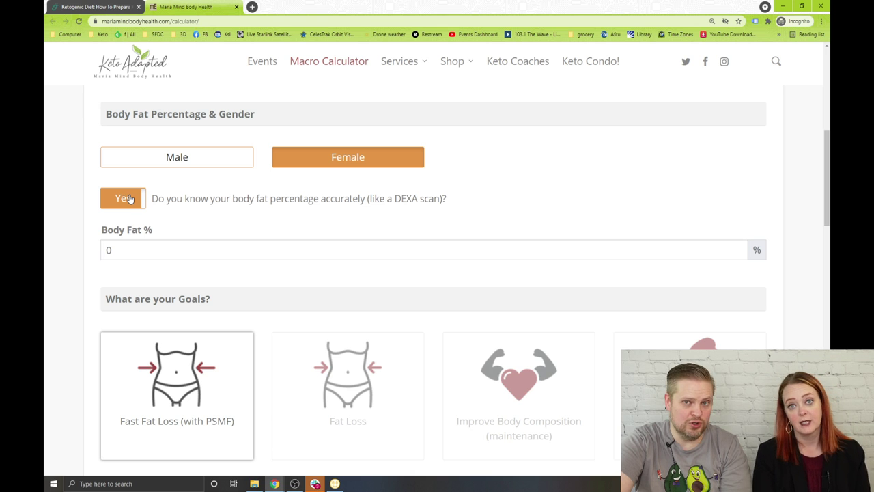
click(153, 254)
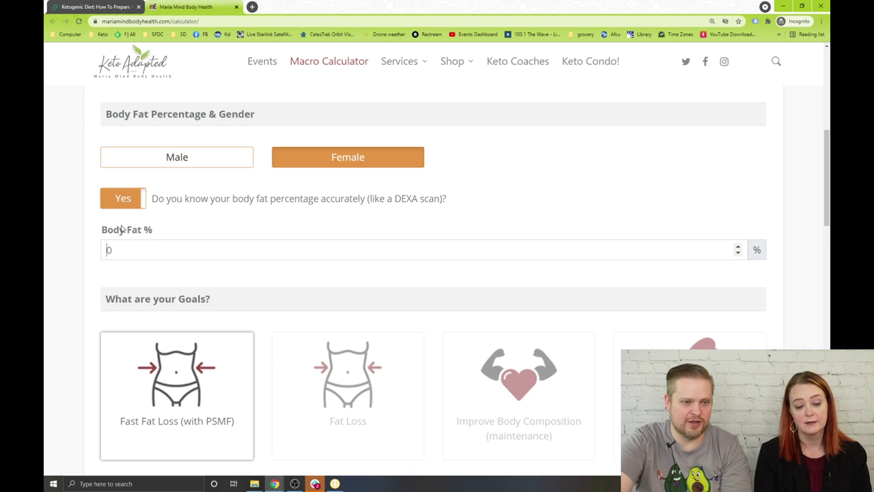
click(340, 203)
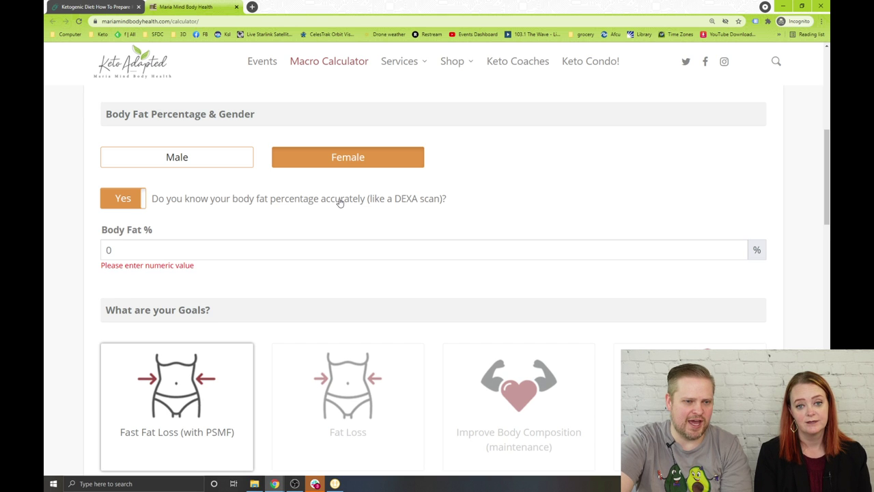
click(122, 202)
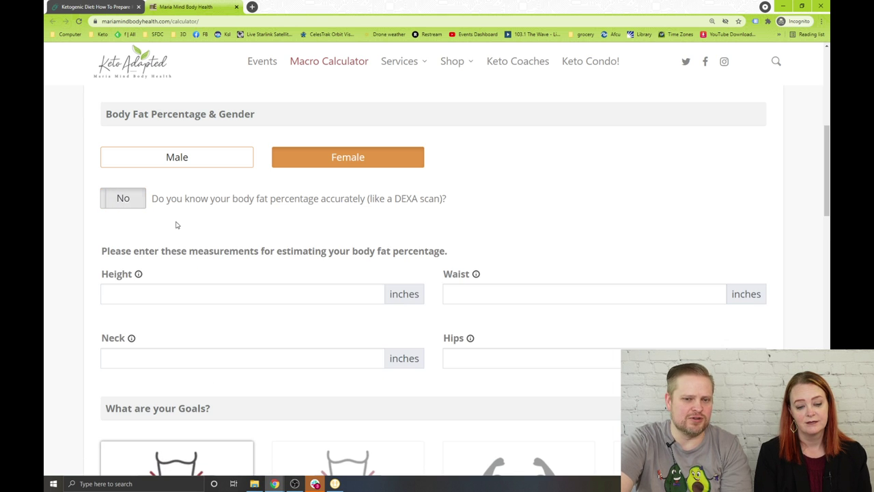
Enter a height of 64 inches and a waist of 45 inches for the body fat estimate.
click(168, 295)
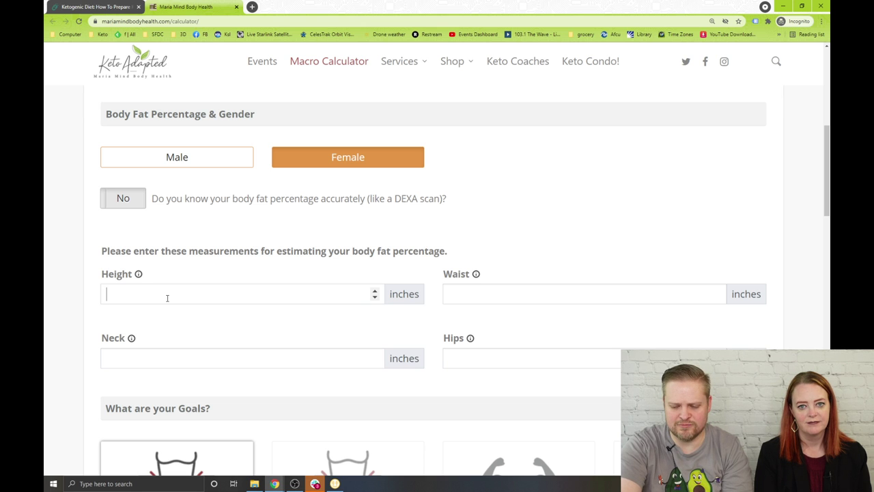
text(64)
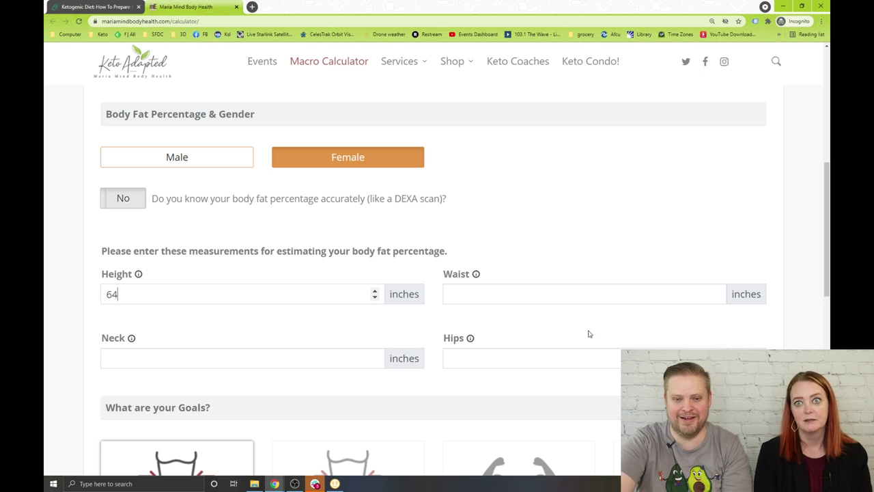
click(544, 298)
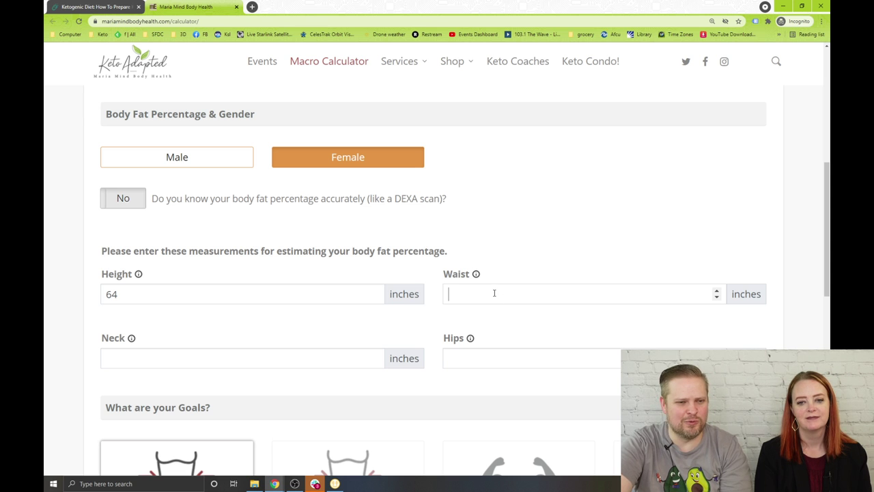
text(11)
scroll(494, 293, up, 3)
scroll(494, 294, down, 2)
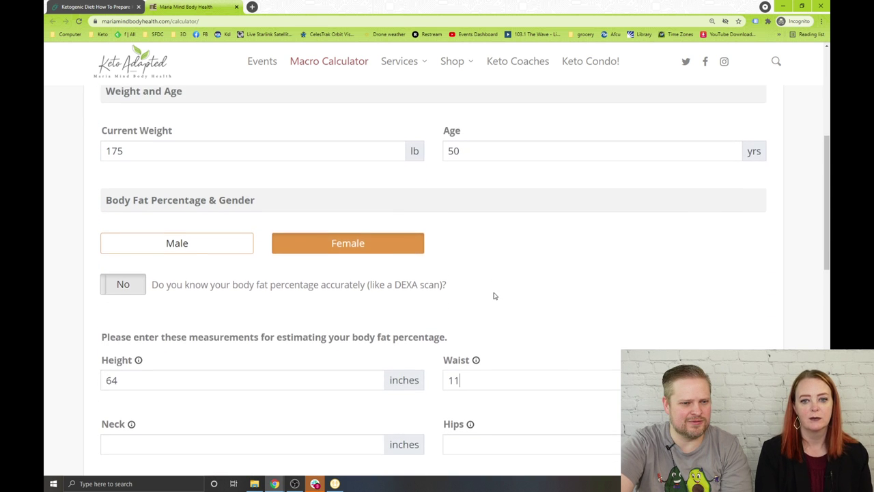
scroll(494, 296, down, 1)
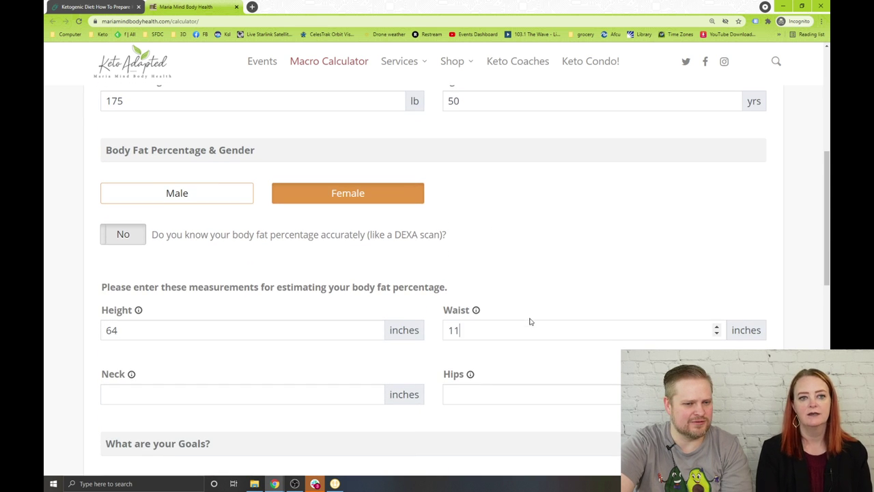
drag(462, 328, 440, 330)
text(45)
Enter 16 inches for the neck and 50 inches for the hips, and highlight the calculated body fat percentage.
click(198, 399)
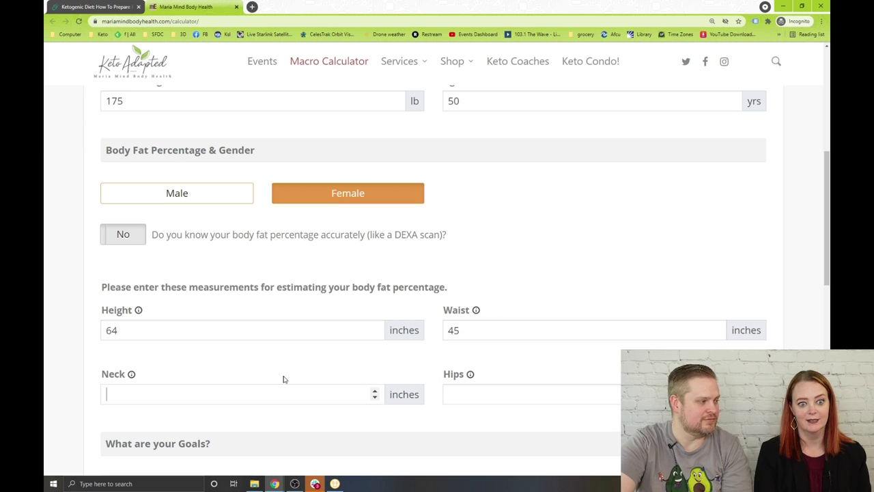
text(16)
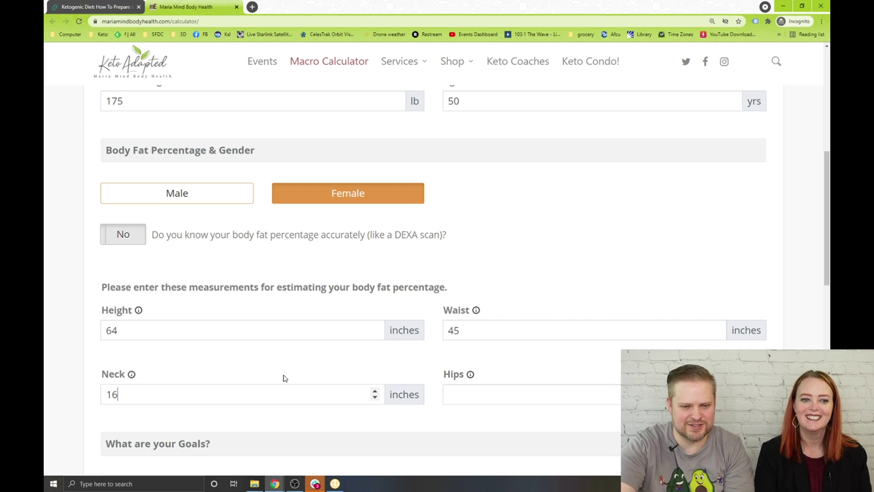
click(510, 387)
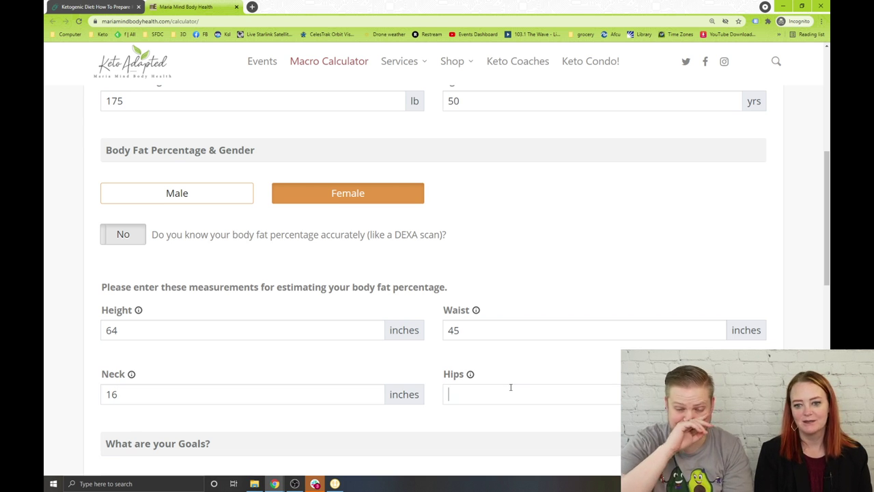
text(50)
scroll(507, 267, down, 2)
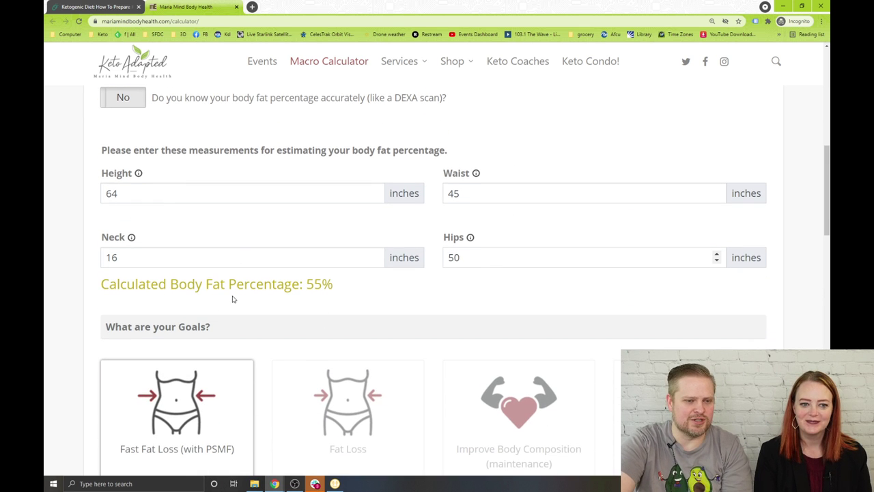
drag(117, 284, 323, 277)
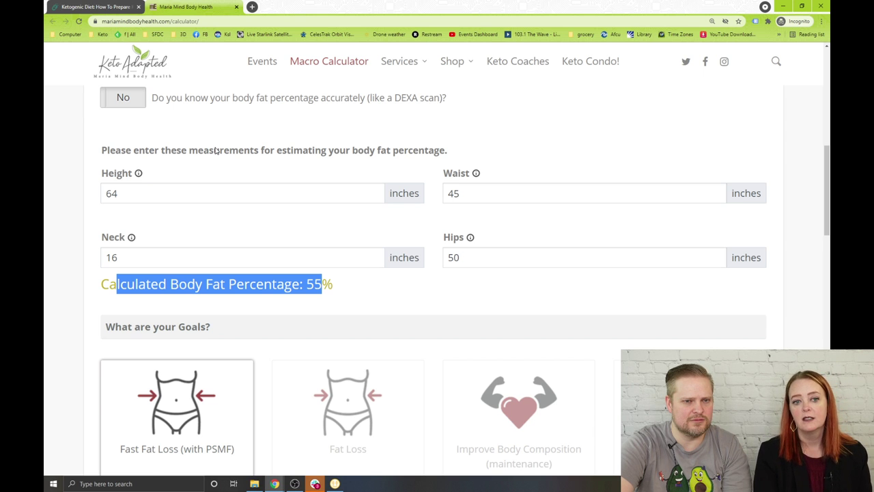
Answer Yes to knowing the body fat percentage accurately and set Body Fat % to 55.
scroll(215, 150, up, 1)
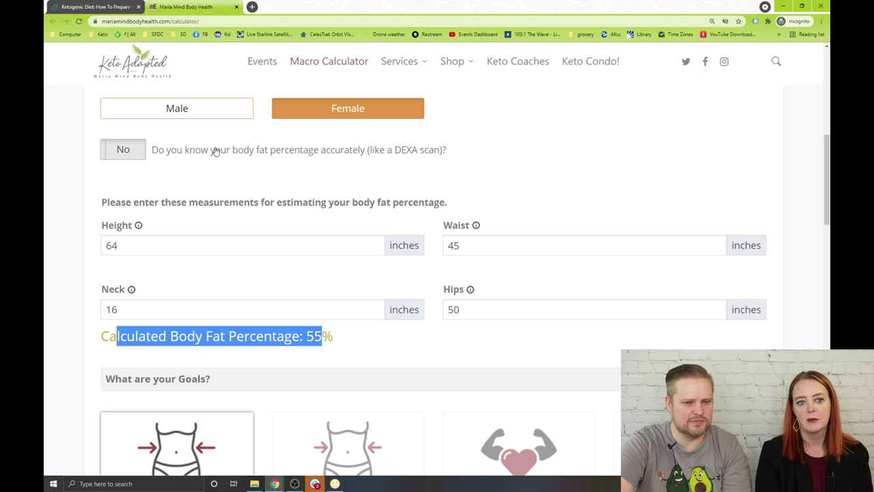
click(232, 209)
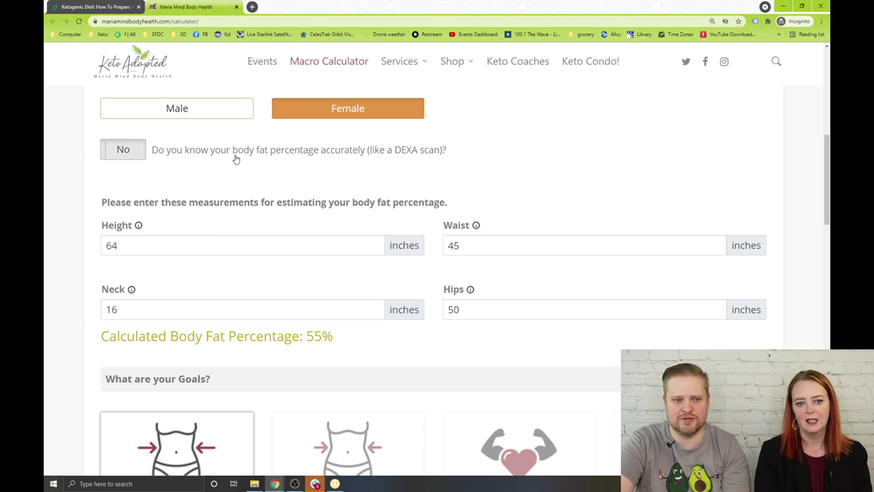
click(109, 151)
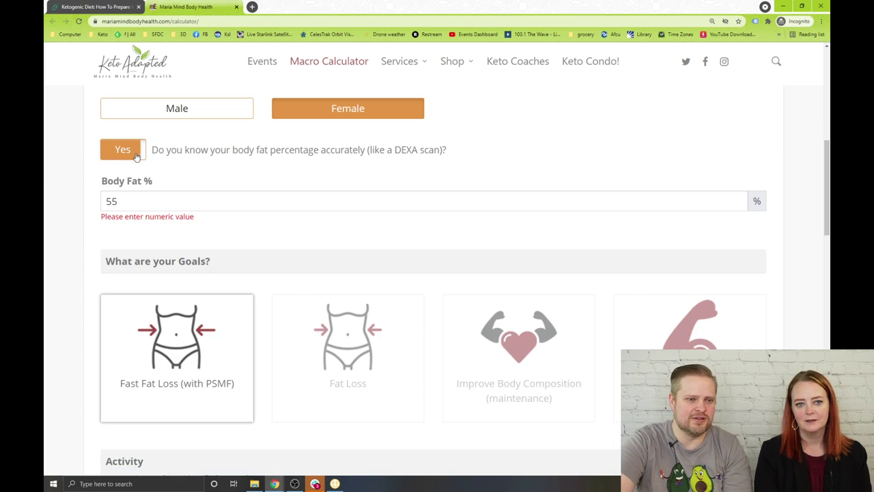
drag(148, 198, 43, 181)
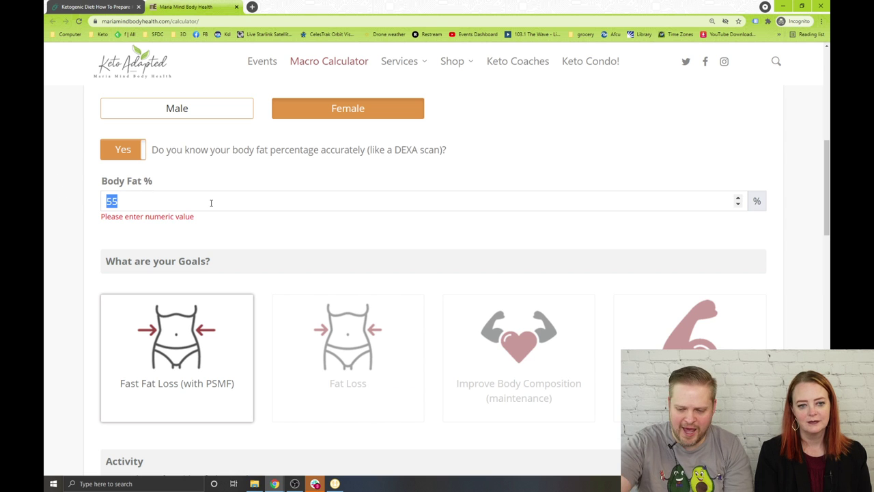
text(40)
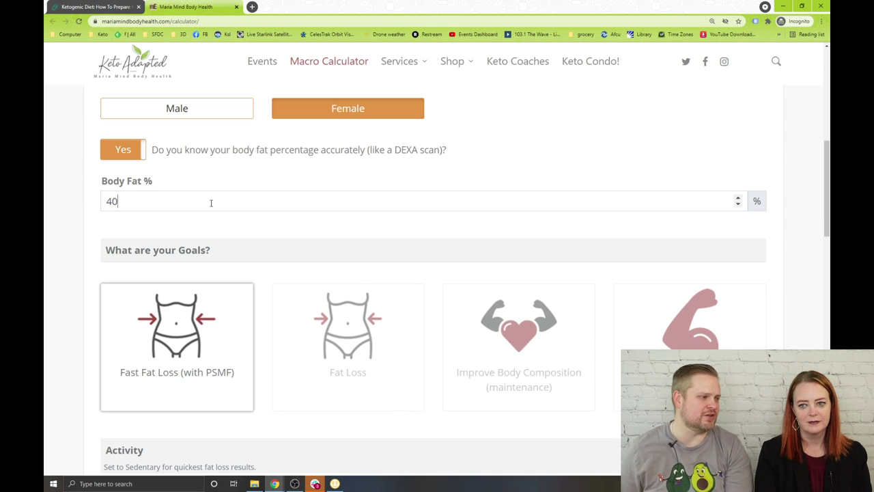
drag(122, 205, 74, 200)
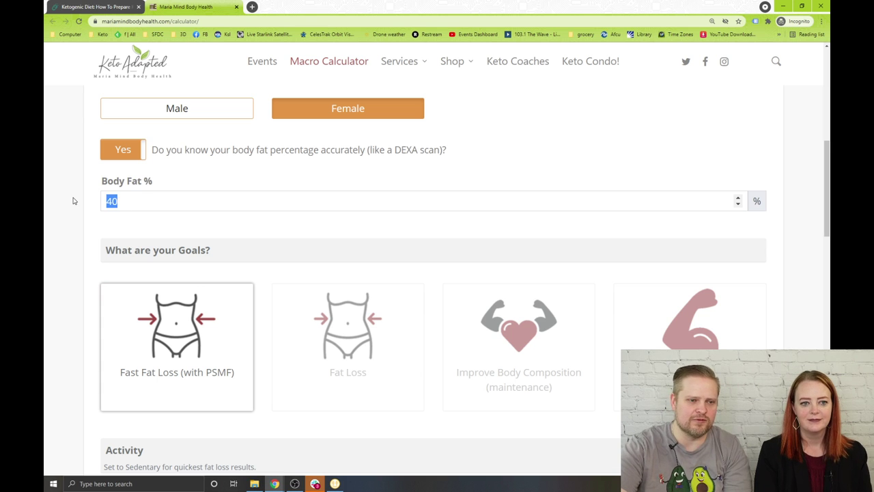
text(55)
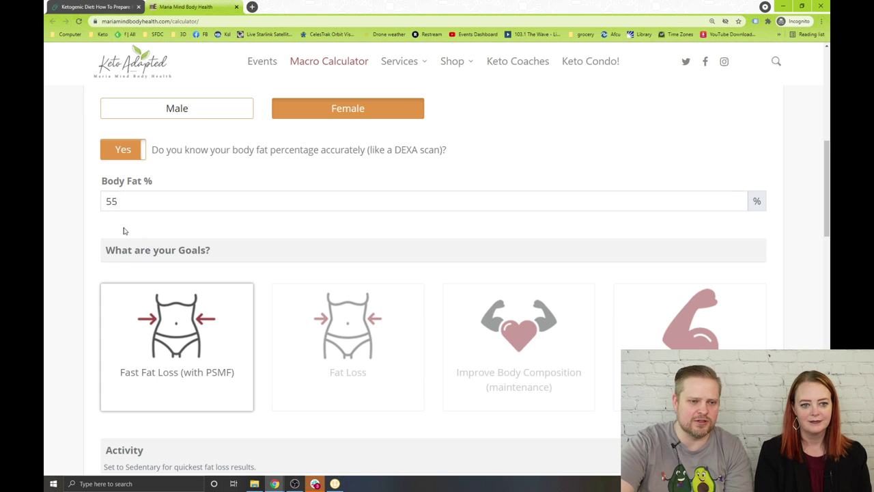
Choose Fat Loss as the goal in the macro calculator.
scroll(231, 223, down, 2)
scroll(224, 233, down, 1)
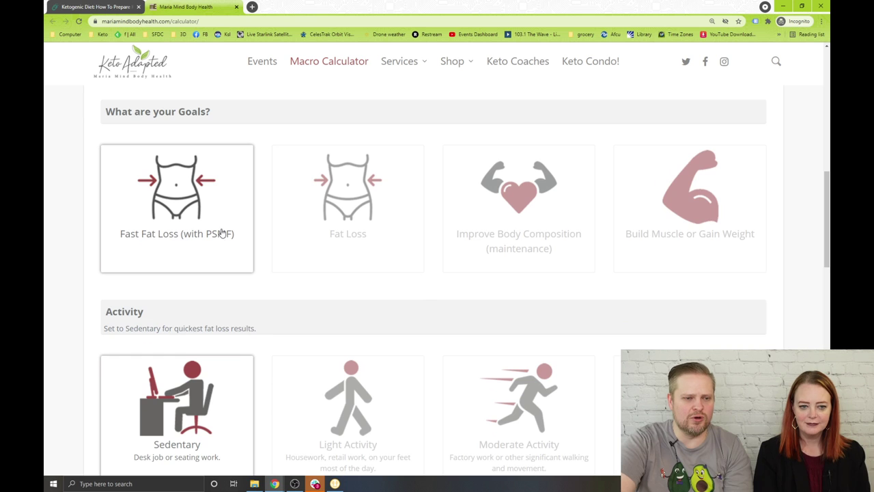
scroll(271, 292, up, 1)
click(325, 294)
click(196, 285)
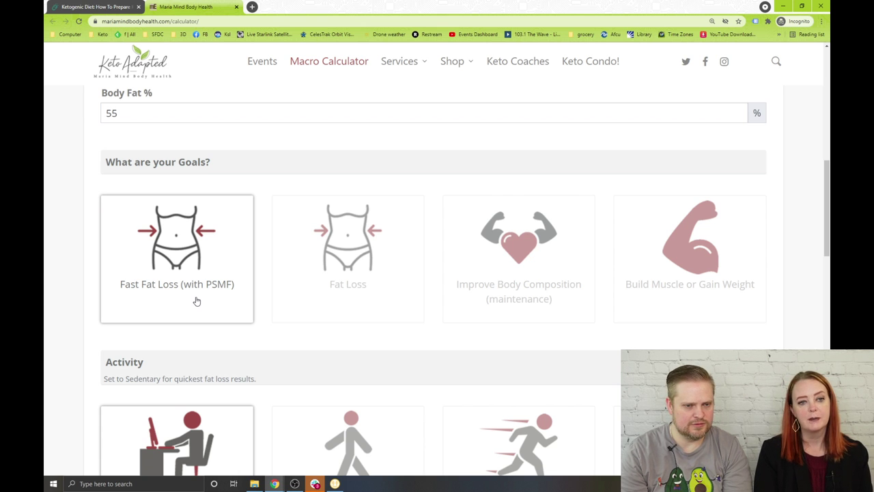
click(307, 292)
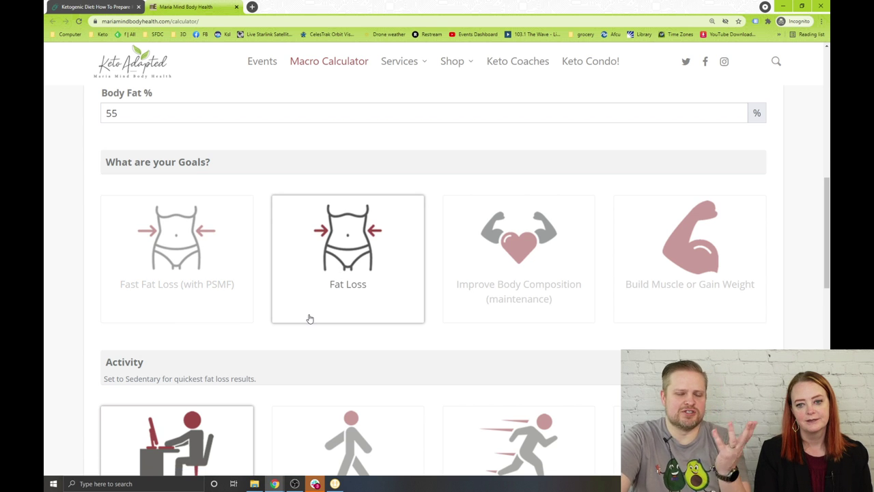
Review the activity levels and Fat Loss results, highlighting the note about protein being a goal or minimum and the daily protein target.
scroll(348, 275, down, 1)
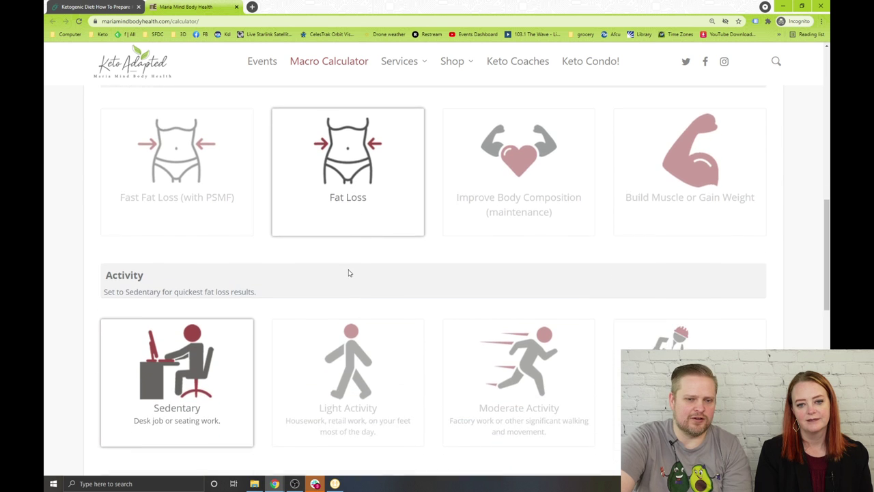
scroll(348, 272, down, 2)
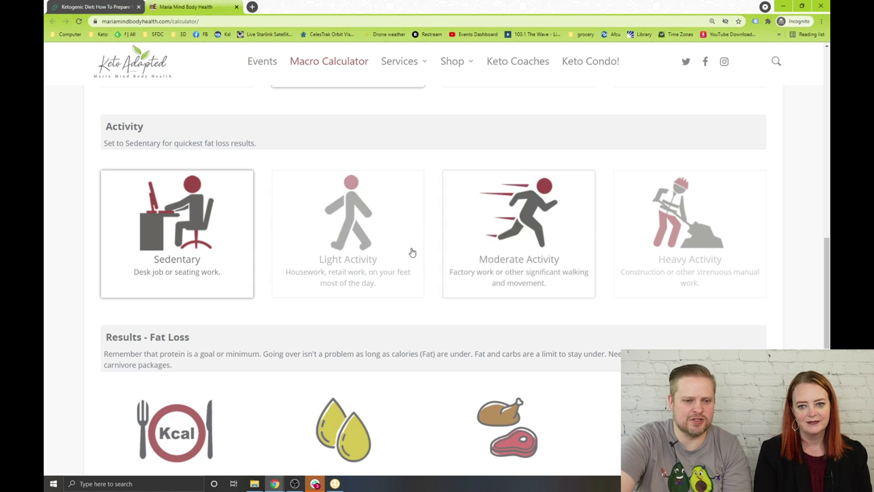
scroll(390, 189, down, 3)
scroll(390, 190, down, 1)
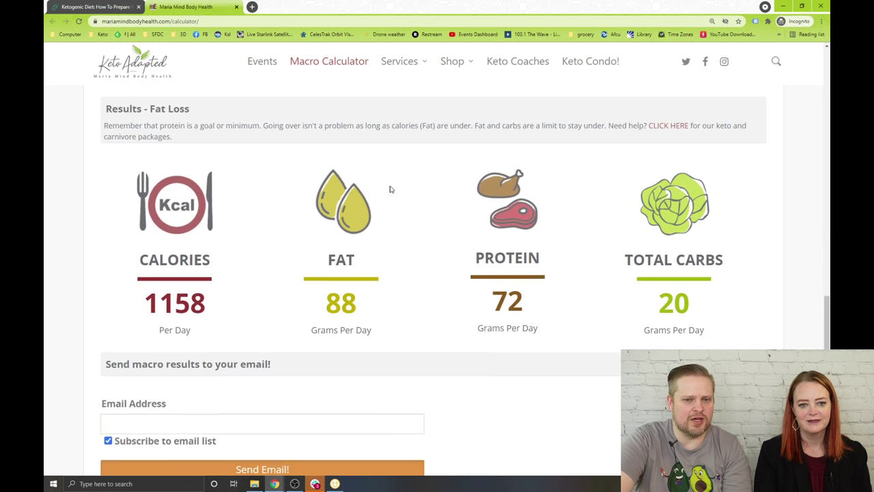
scroll(166, 264, up, 1)
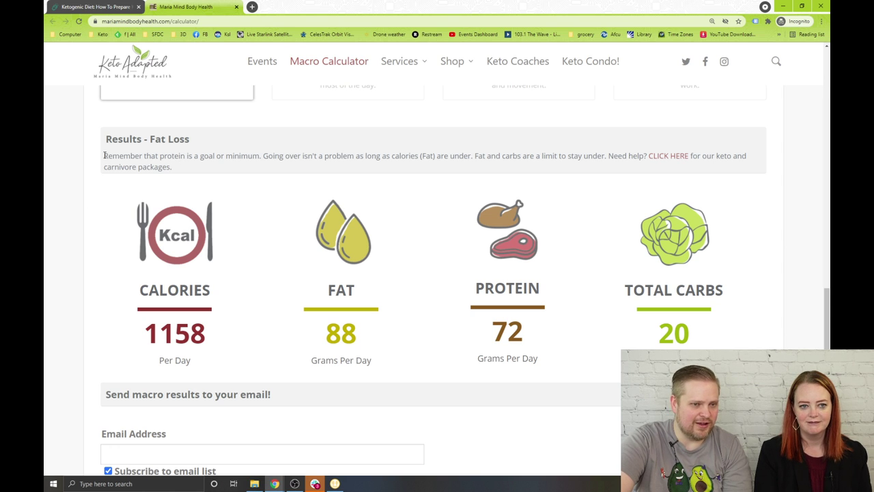
drag(105, 155, 248, 152)
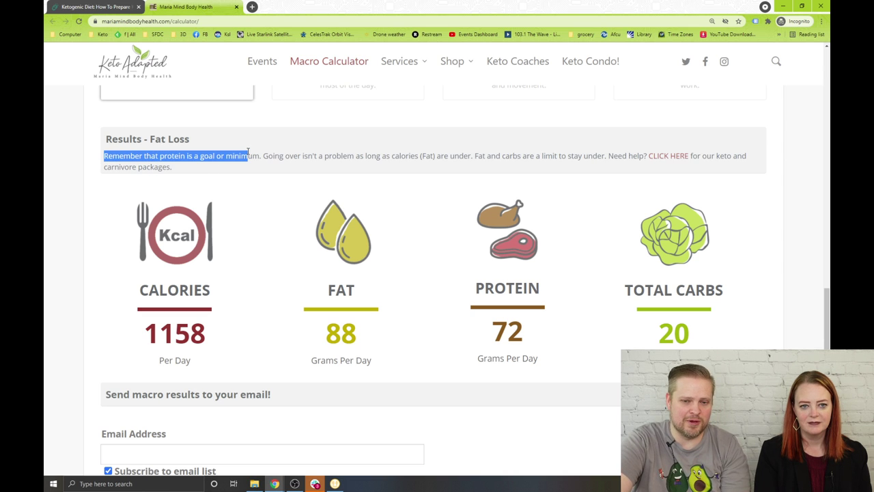
drag(496, 329, 524, 330)
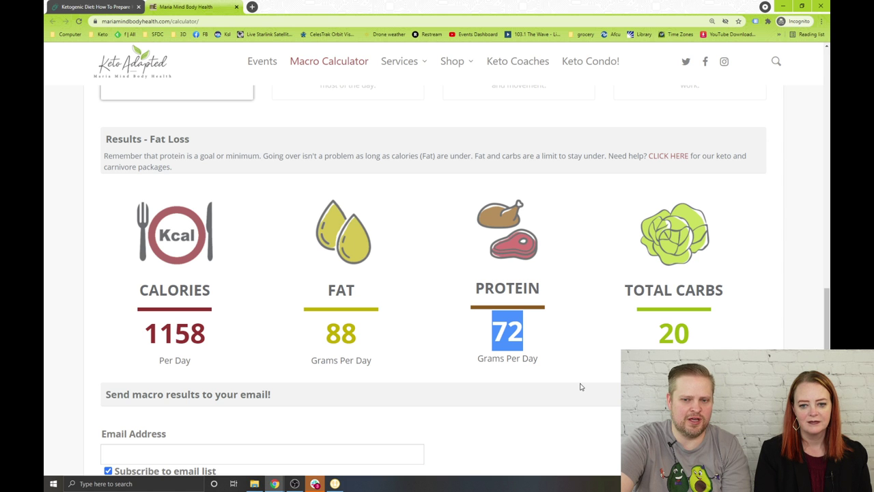
Recheck the calculator's instructions and entered body data, highlighting the body fat percentage and the current weight.
scroll(531, 337, up, 10)
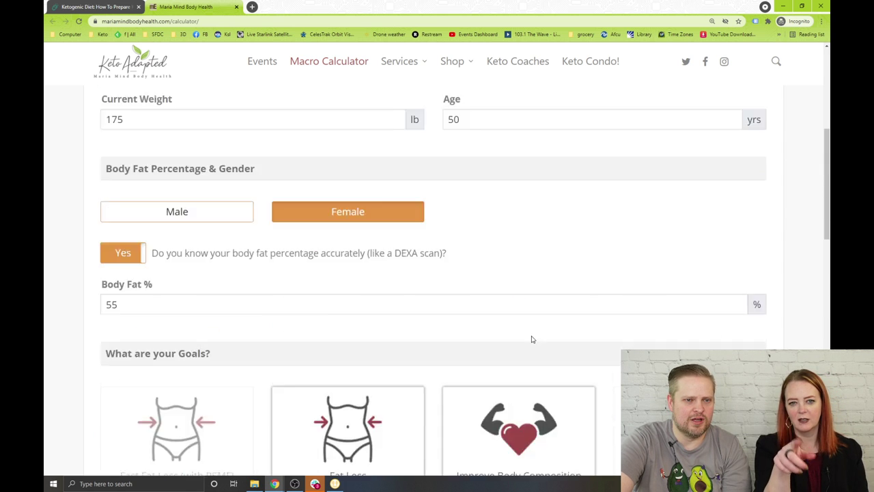
scroll(295, 276, up, 1)
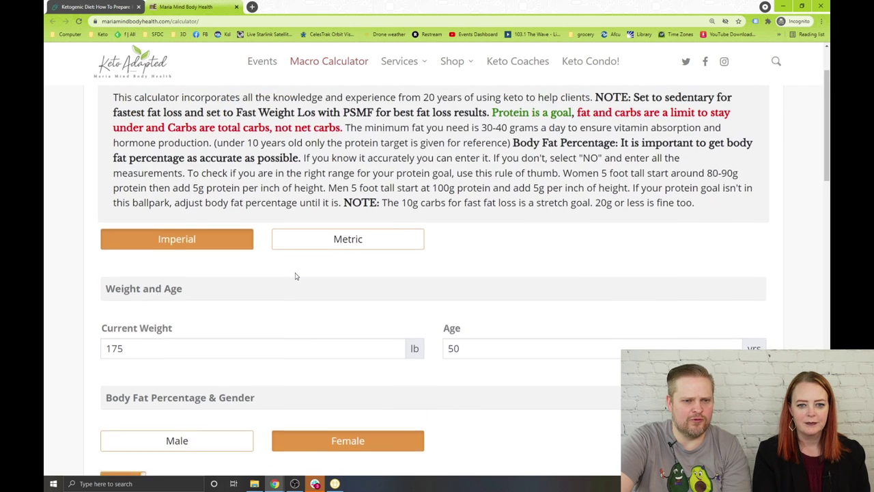
scroll(342, 287, down, 3)
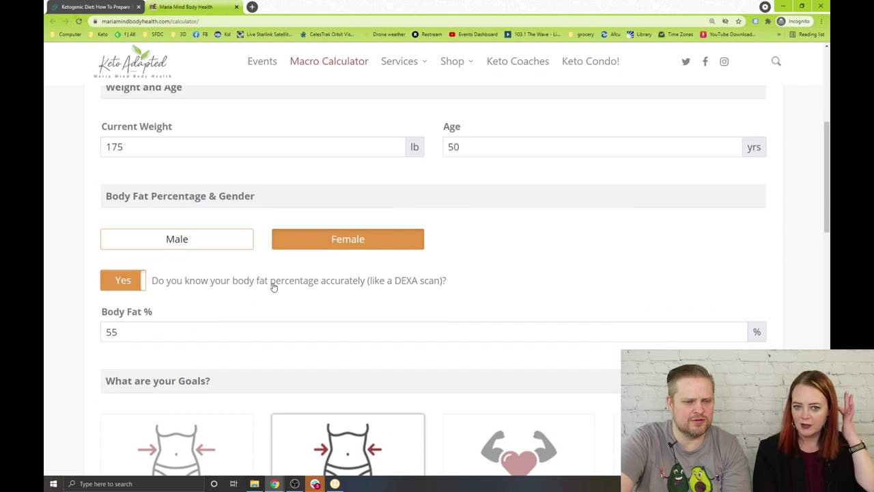
scroll(307, 283, up, 1)
scroll(306, 282, down, 2)
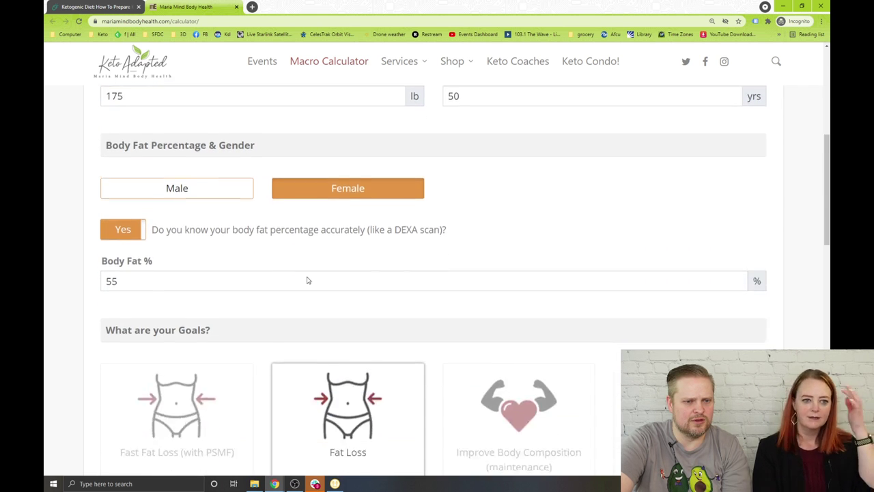
scroll(307, 282, up, 3)
scroll(312, 280, down, 1)
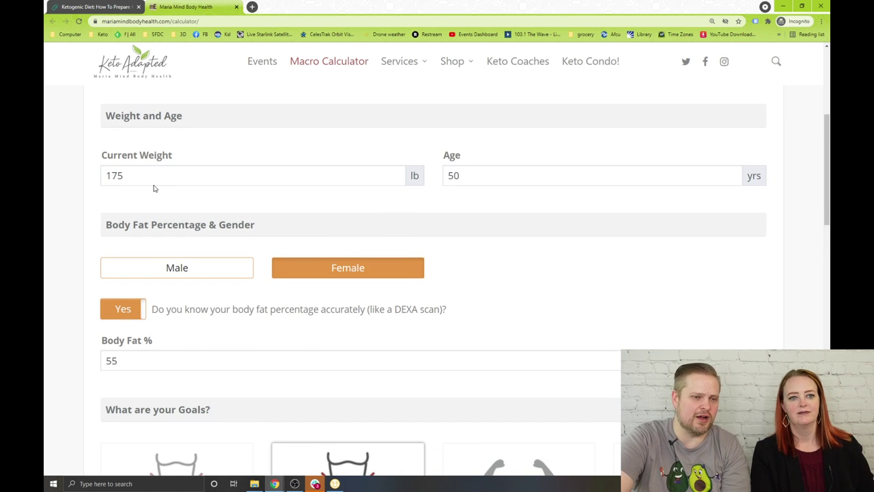
double_click(134, 176)
double_click(133, 356)
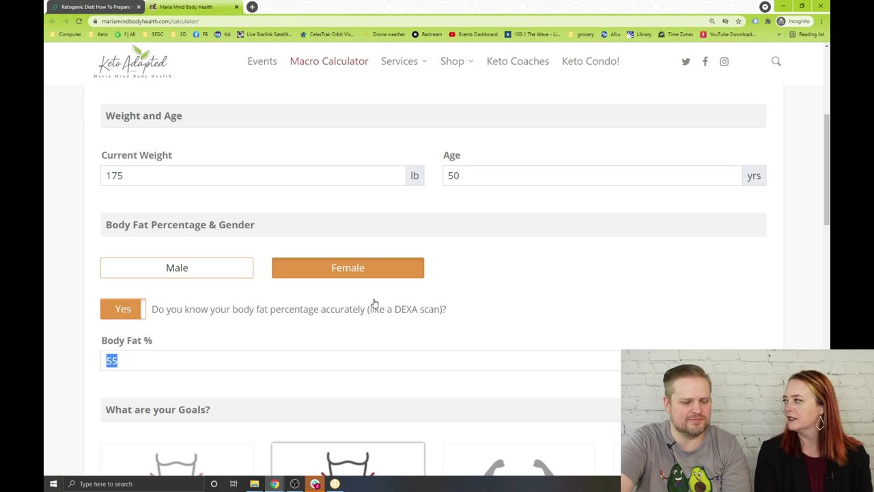
double_click(135, 179)
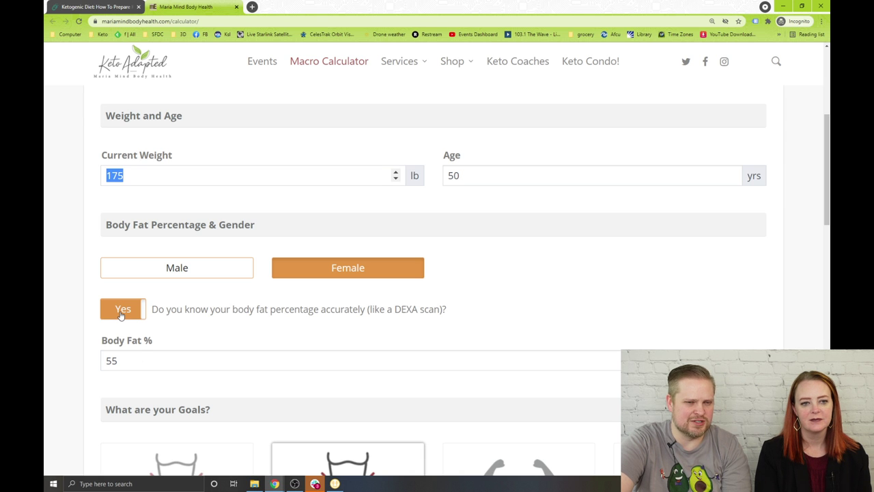
Highlight the daily protein and total carbs targets in the Fat Loss results.
scroll(387, 342, down, 9)
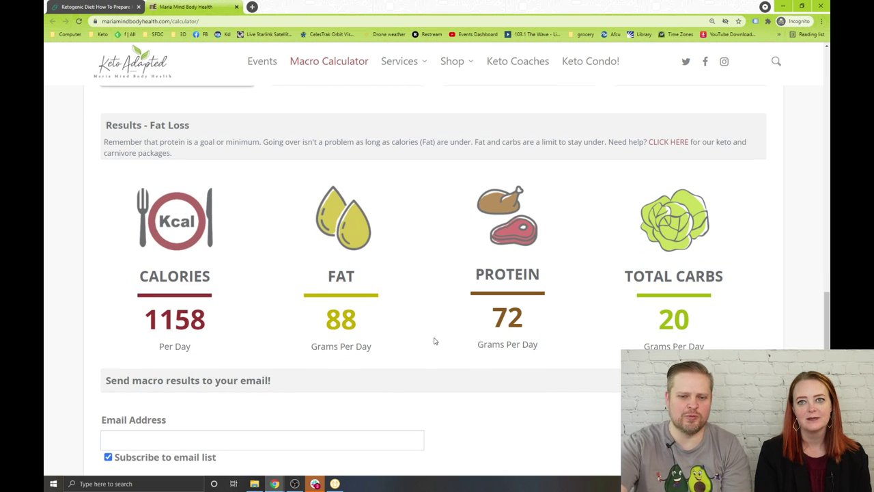
drag(485, 327, 540, 325)
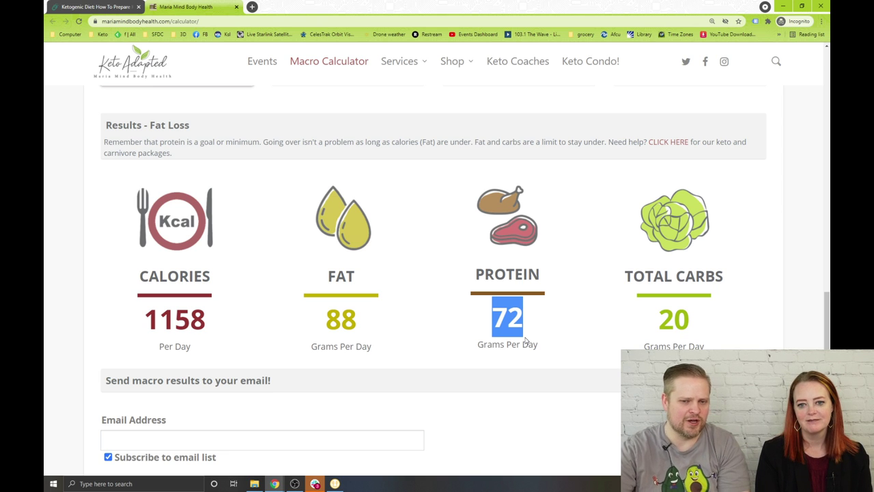
drag(661, 313, 695, 315)
Switch the goal to Fast Fat Loss (with PSMF) and highlight the protein and total carbs targets in its results.
scroll(410, 252, up, 3)
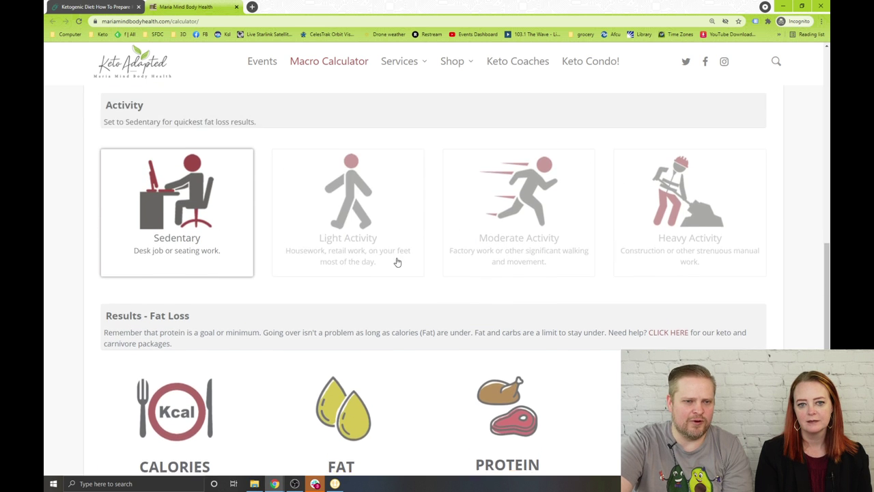
scroll(397, 262, up, 3)
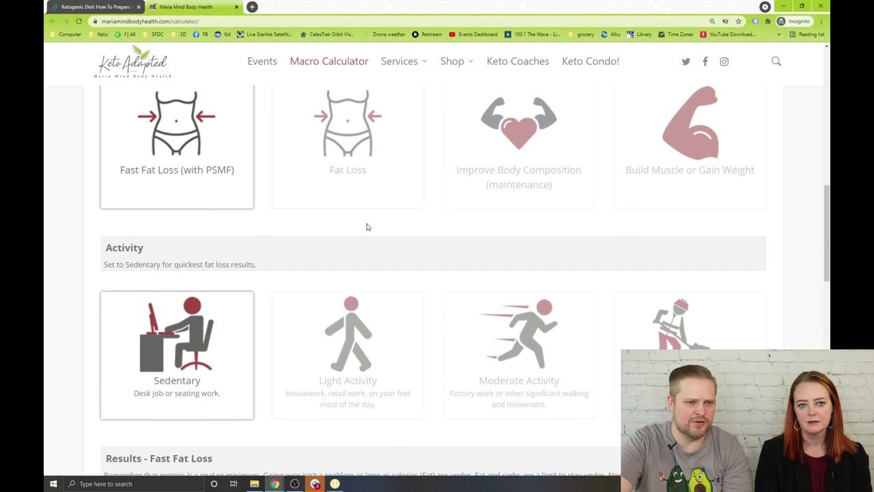
scroll(362, 226, down, 5)
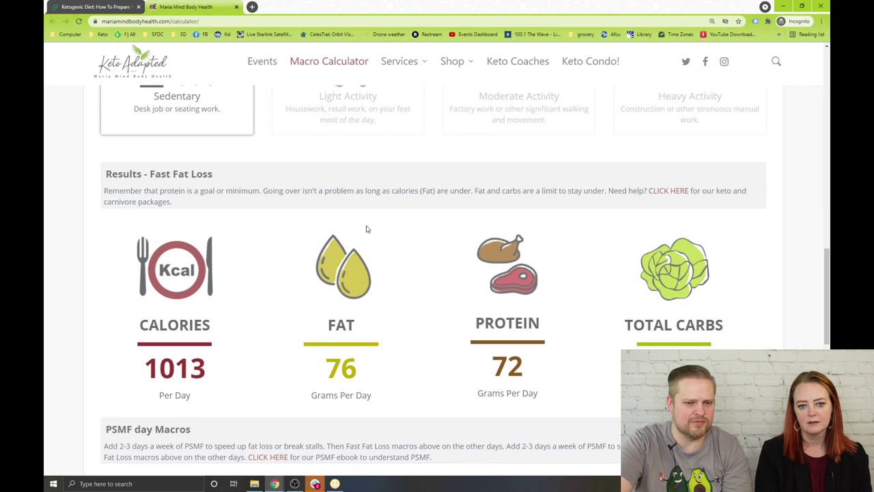
drag(489, 369, 550, 380)
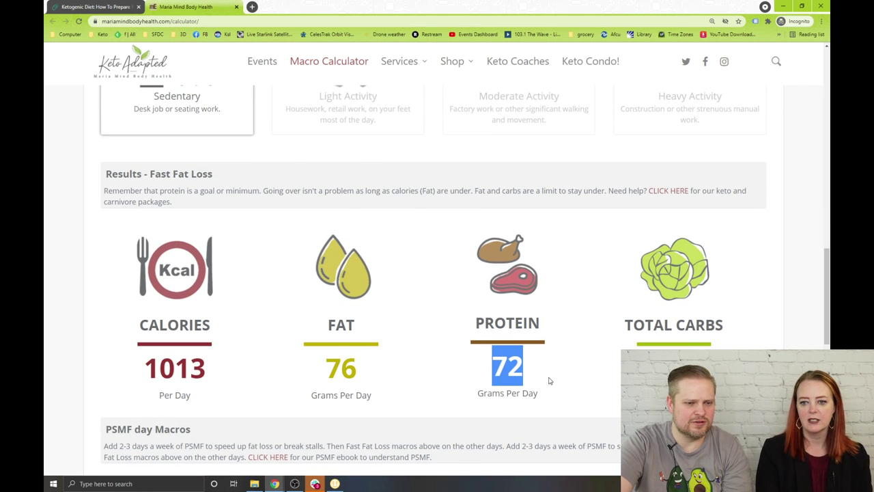
double_click(674, 367)
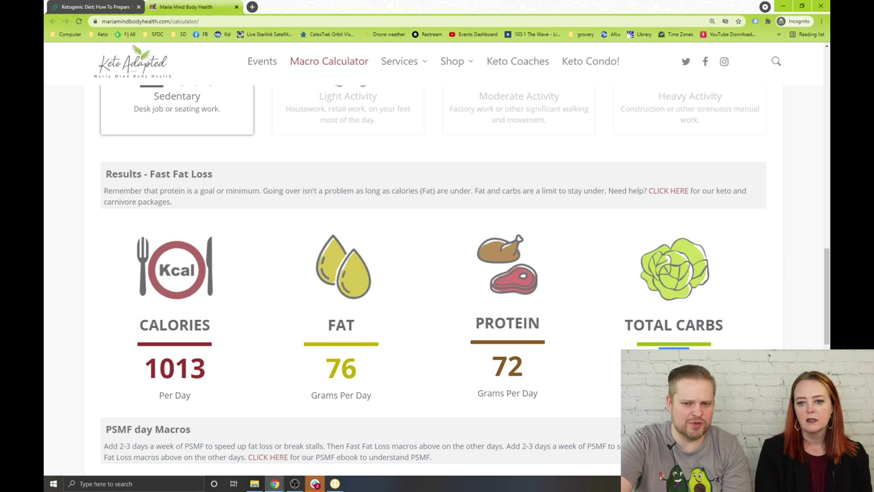
drag(493, 364, 533, 369)
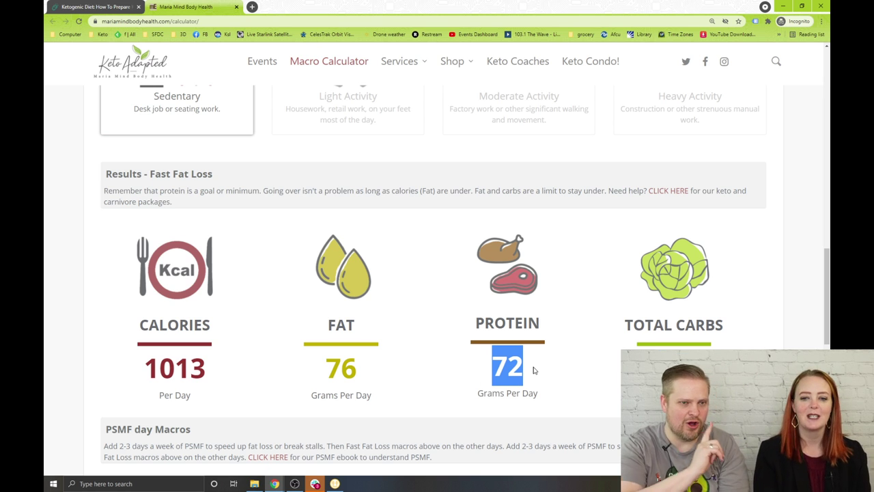
Change the goal to Improve Body Composition (maintenance) and check the resulting daily macros.
scroll(489, 375, up, 1)
scroll(489, 375, up, 4)
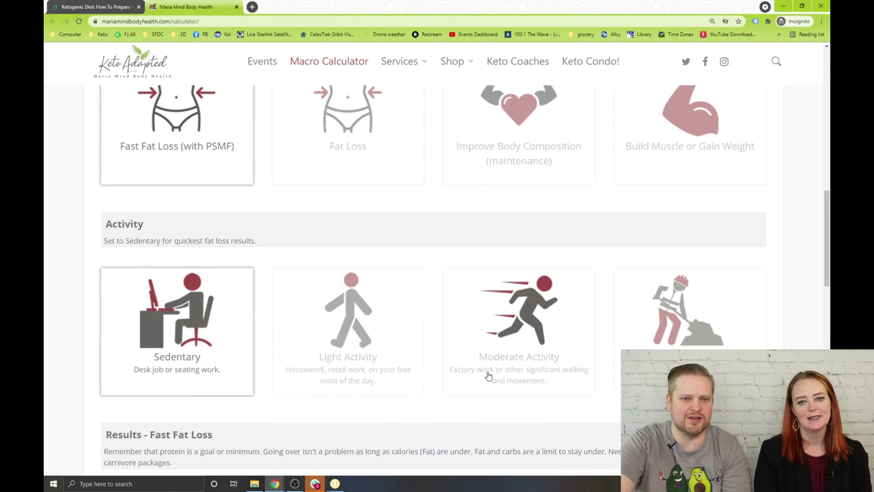
click(501, 176)
scroll(539, 289, down, 7)
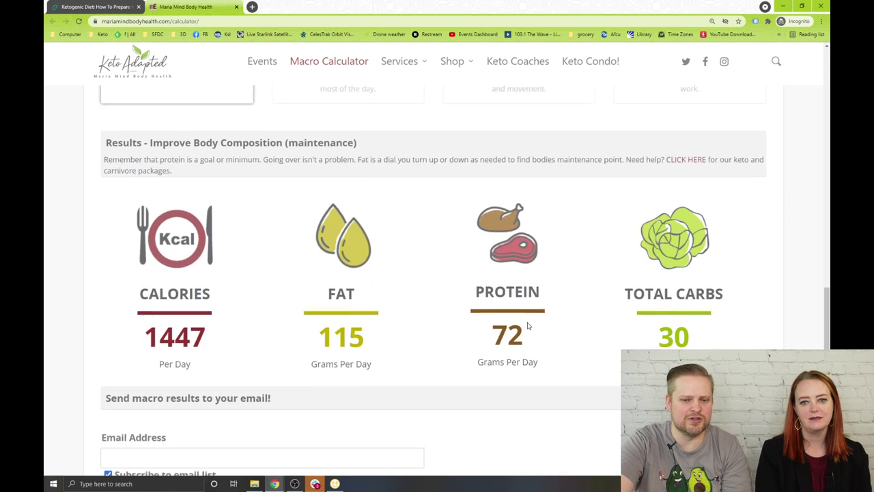
Set the goal to Build Muscle or Gain Weight and highlight the daily protein target in its results.
scroll(611, 228, up, 7)
click(656, 155)
scroll(585, 325, down, 7)
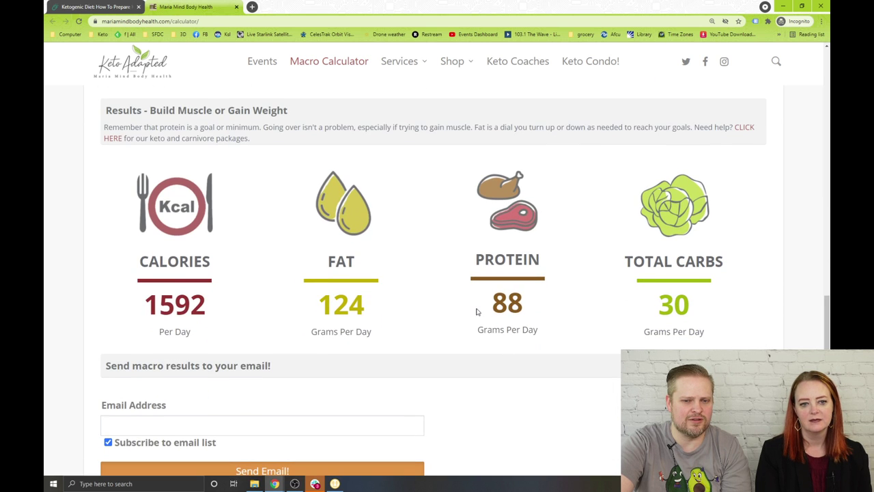
drag(476, 312, 526, 306)
Return the goal to Improve Body Composition (maintenance) and highlight the daily fat target.
scroll(526, 306, up, 5)
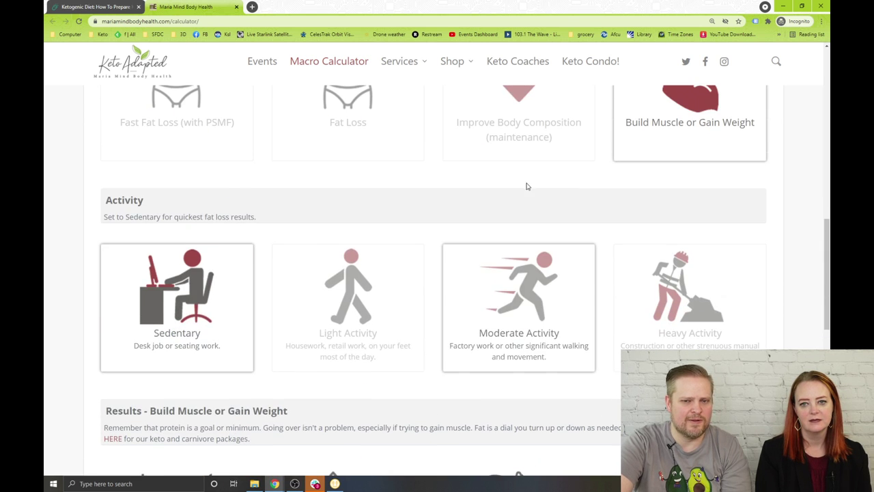
click(505, 114)
scroll(506, 258, down, 5)
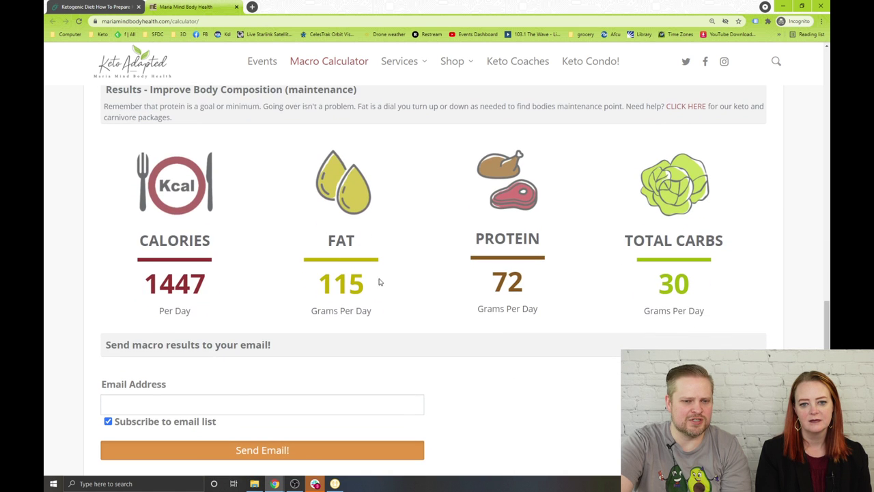
drag(325, 284, 400, 277)
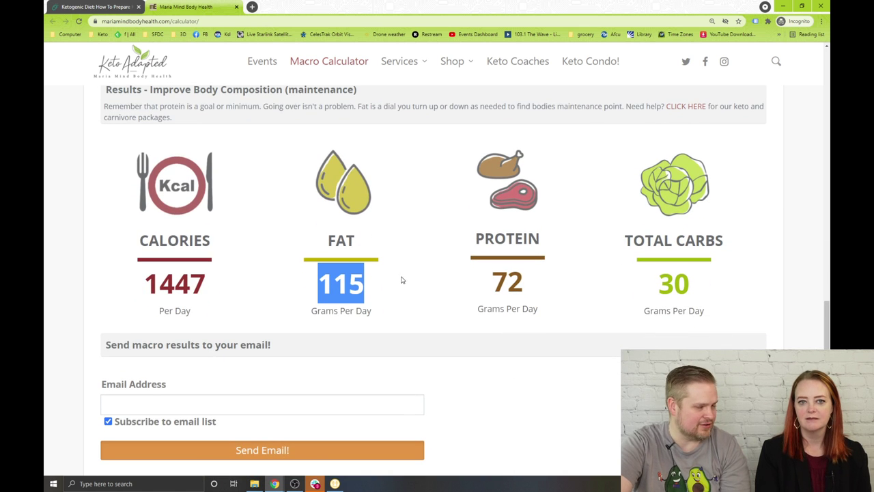